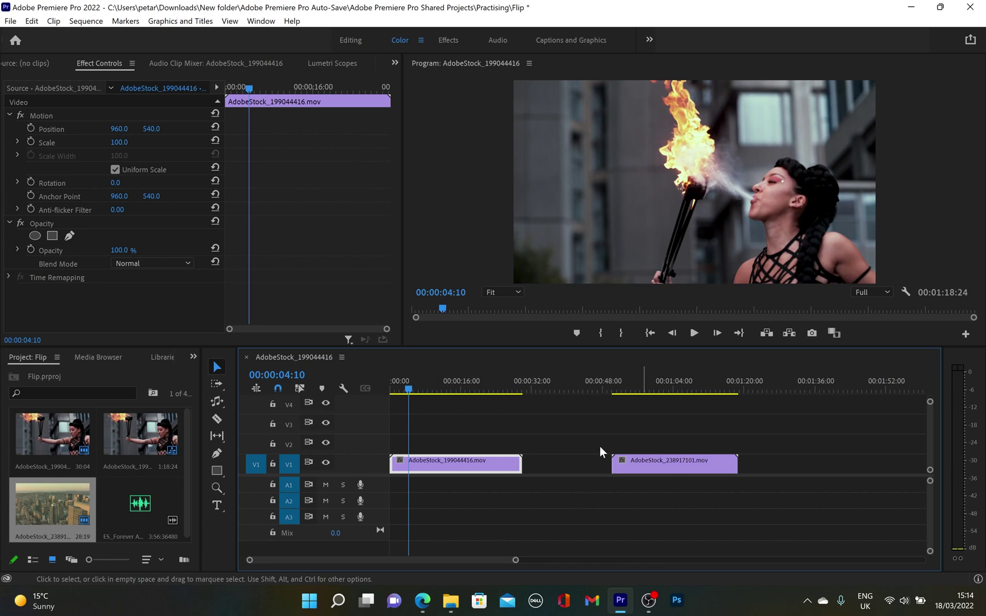
Step: Search the Effects library for 'flip' and expand the Transform group
{"action": "left_click", "coordinate": [193, 358]}
{"action": "left_click", "coordinate": [223, 428]}
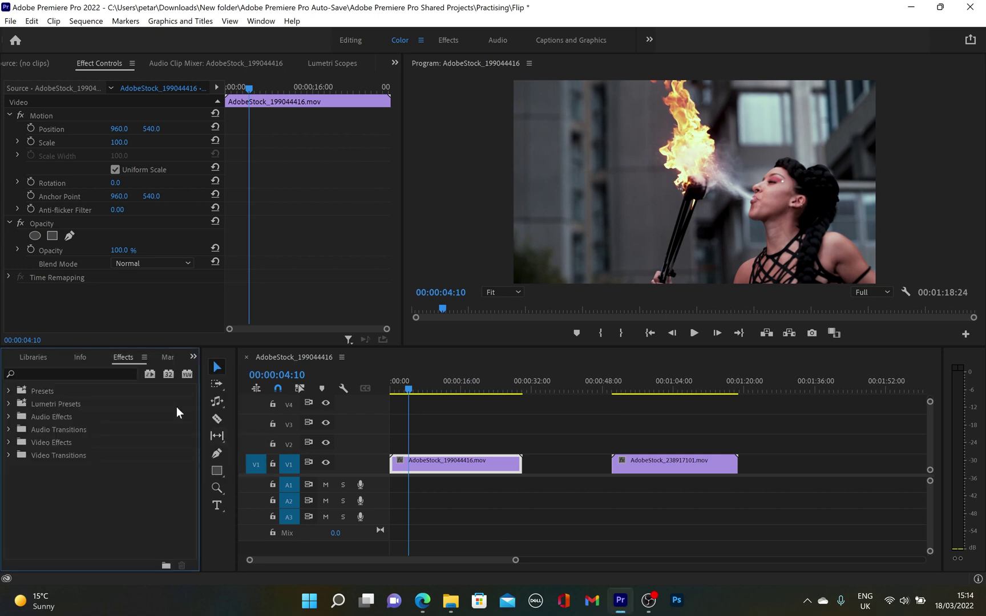
{"action": "left_click", "coordinate": [79, 370]}
{"action": "type", "text": "flip"}
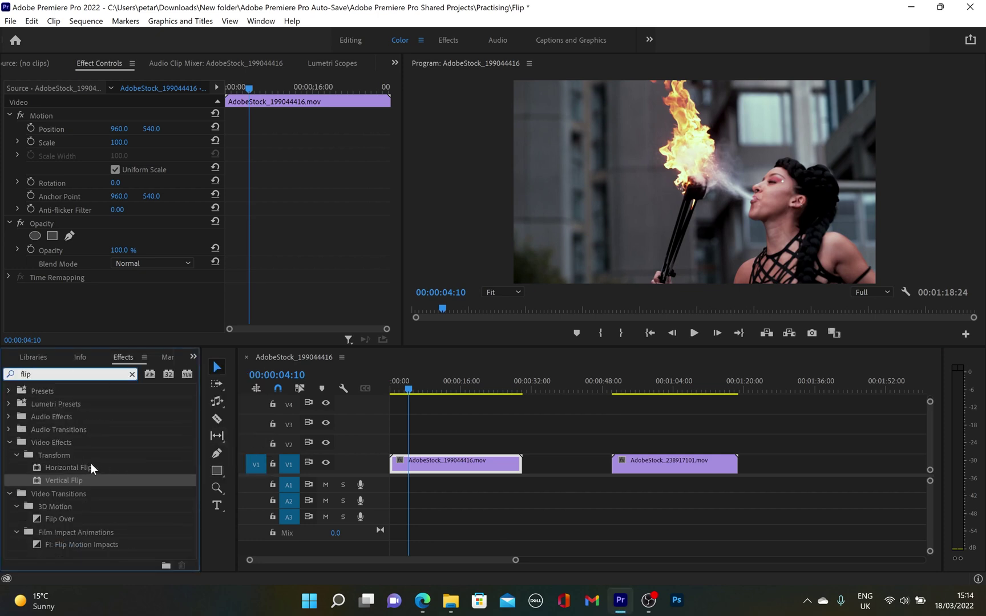
{"action": "left_click", "coordinate": [75, 457]}
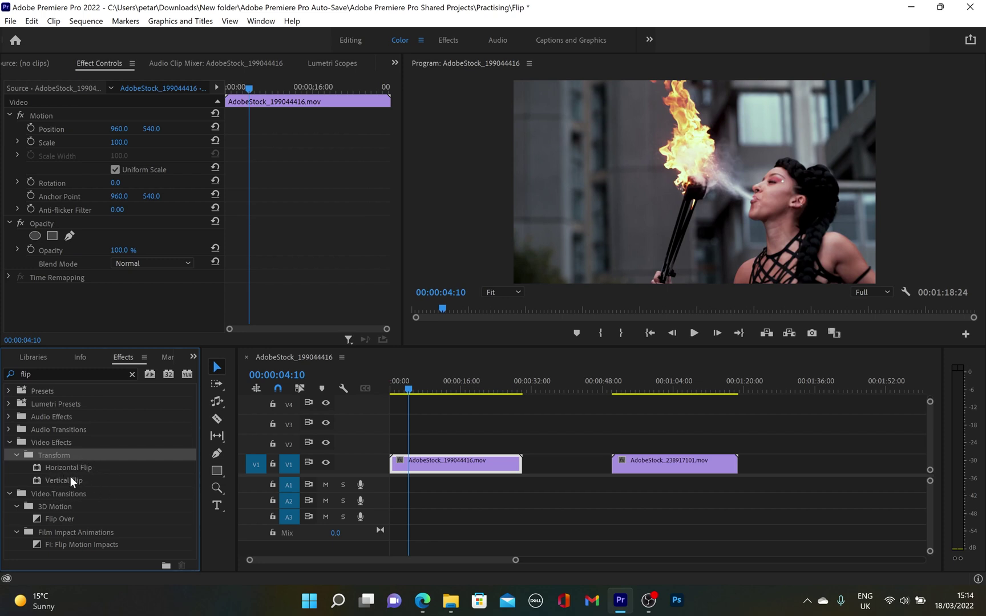
Step: Apply Horizontal Flip and Vertical Flip to the fire-breather clip
{"action": "left_click", "coordinate": [70, 471]}
{"action": "left_click_drag", "start_coordinate": [58, 470], "coordinate": [447, 460]}
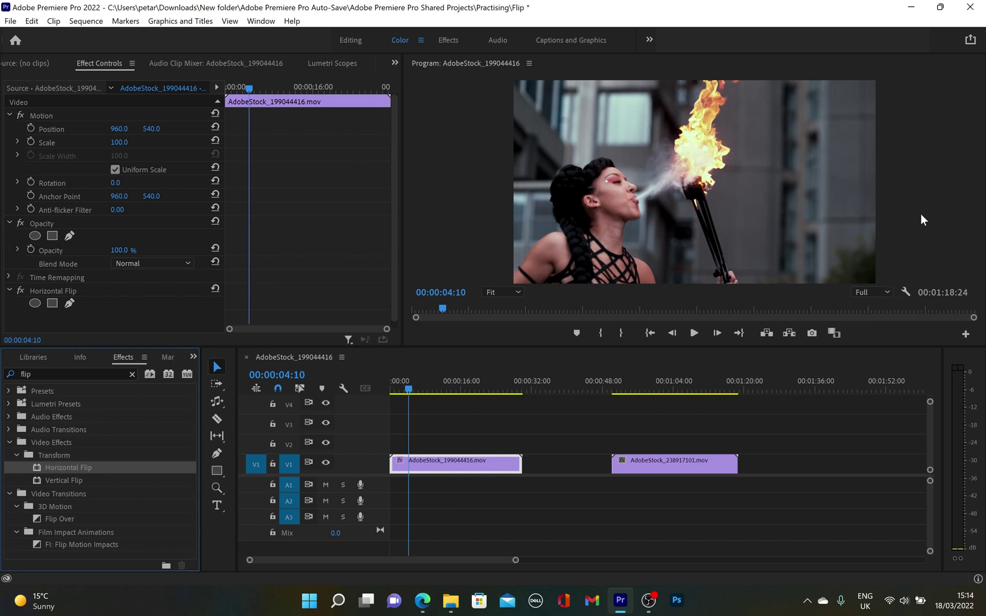
{"action": "left_click", "coordinate": [77, 480]}
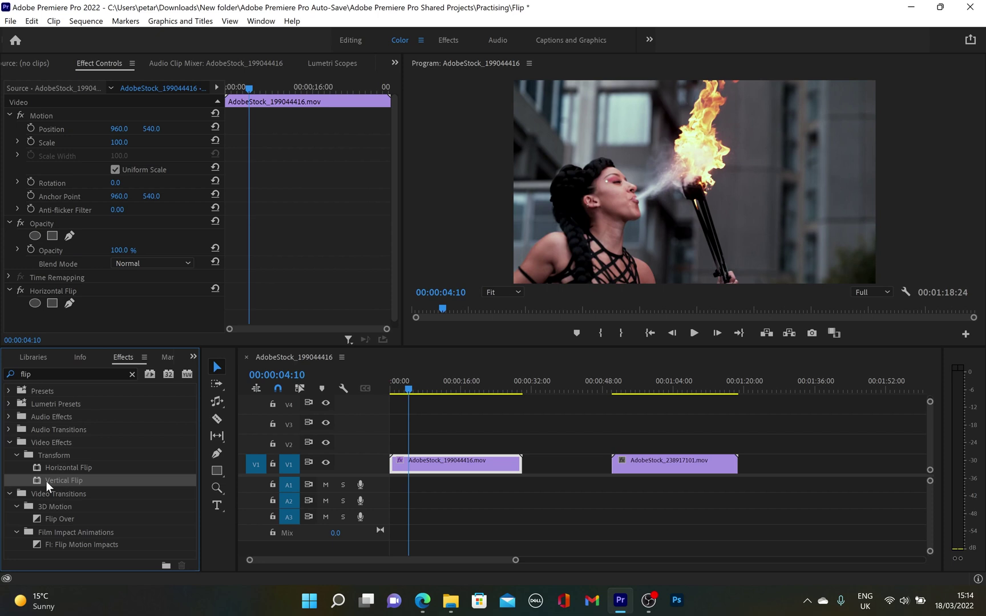
{"action": "left_click_drag", "start_coordinate": [48, 481], "coordinate": [483, 464]}
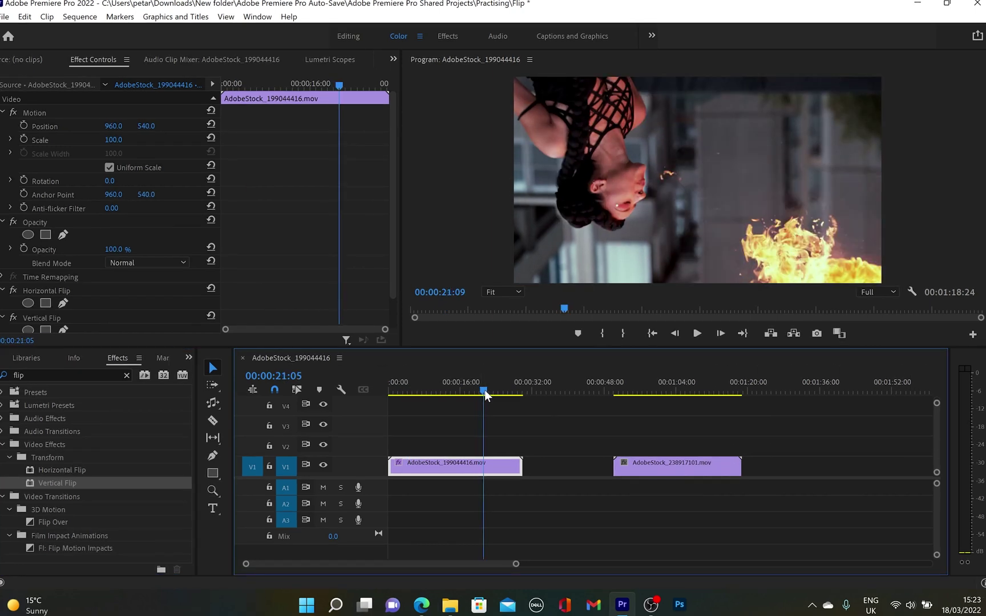
Step: Duplicate the city clip from V1 onto track V2 above it
{"action": "left_click_drag", "start_coordinate": [484, 390], "coordinate": [673, 386]}
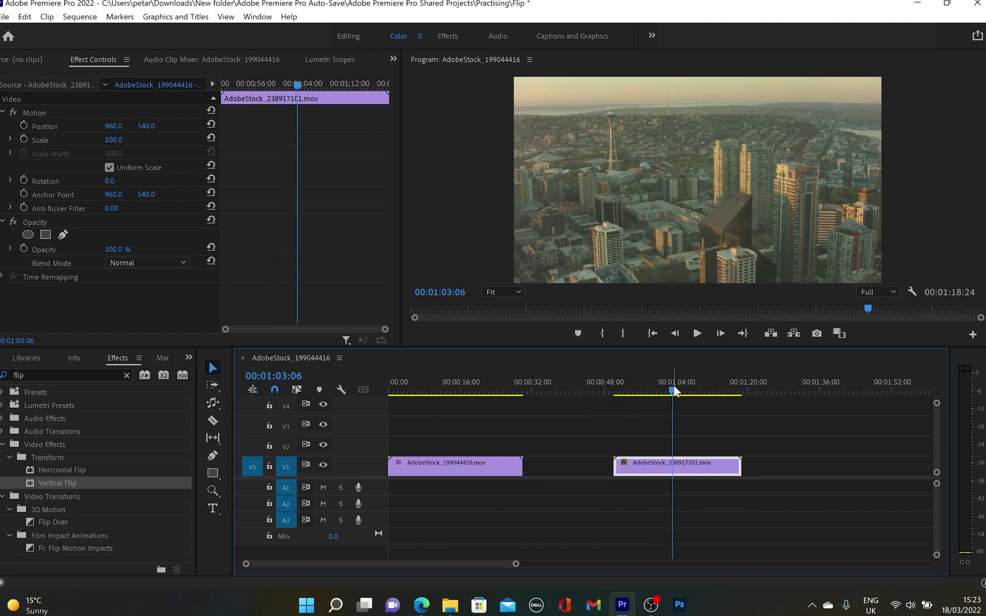
{"action": "left_click", "coordinate": [719, 445]}
{"action": "left_click", "coordinate": [712, 467]}
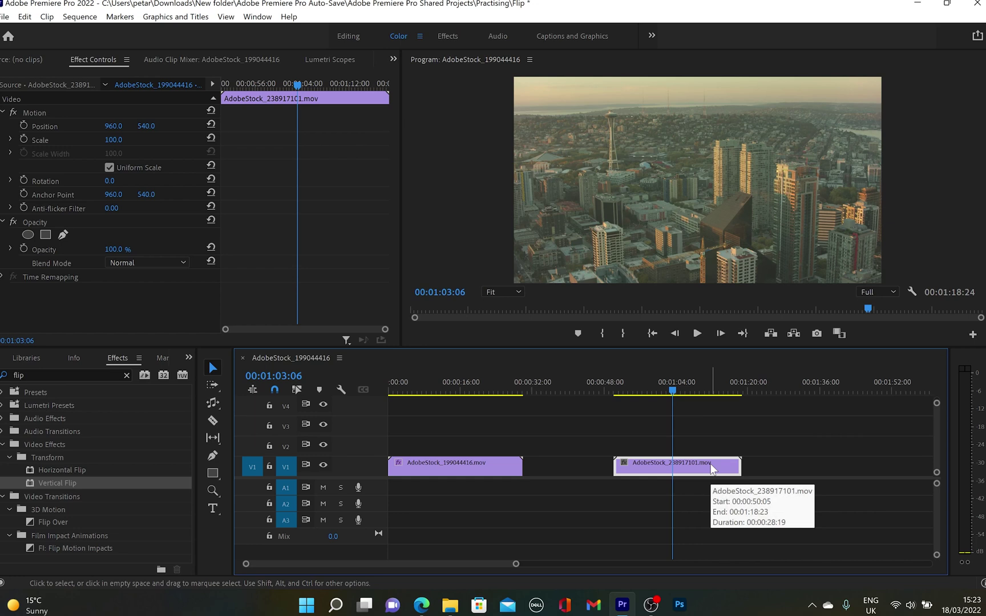
{"action": "left_click", "coordinate": [766, 443]}
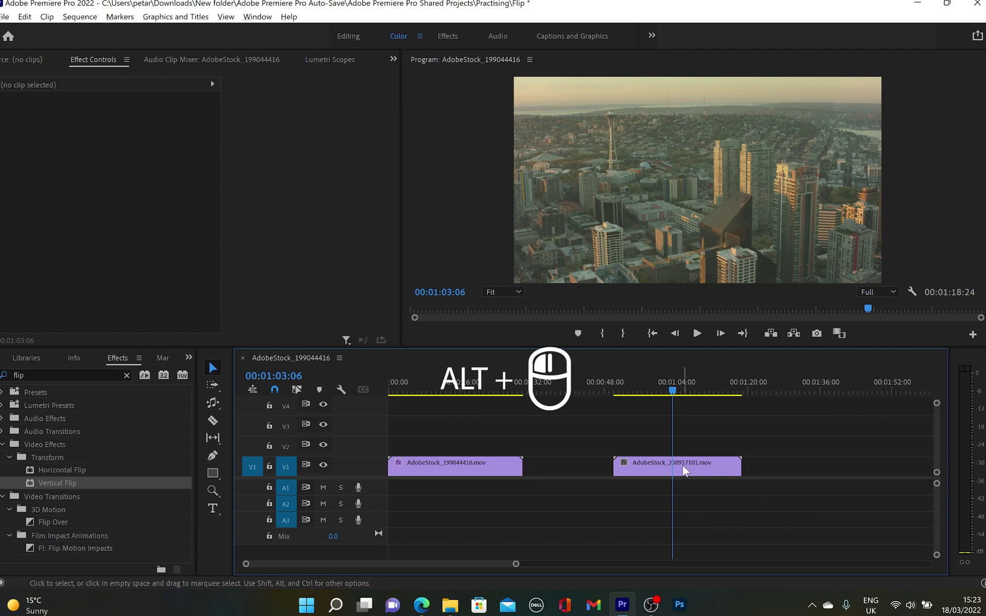
{"action": "left_click_drag", "start_coordinate": [686, 467], "coordinate": [695, 451]}
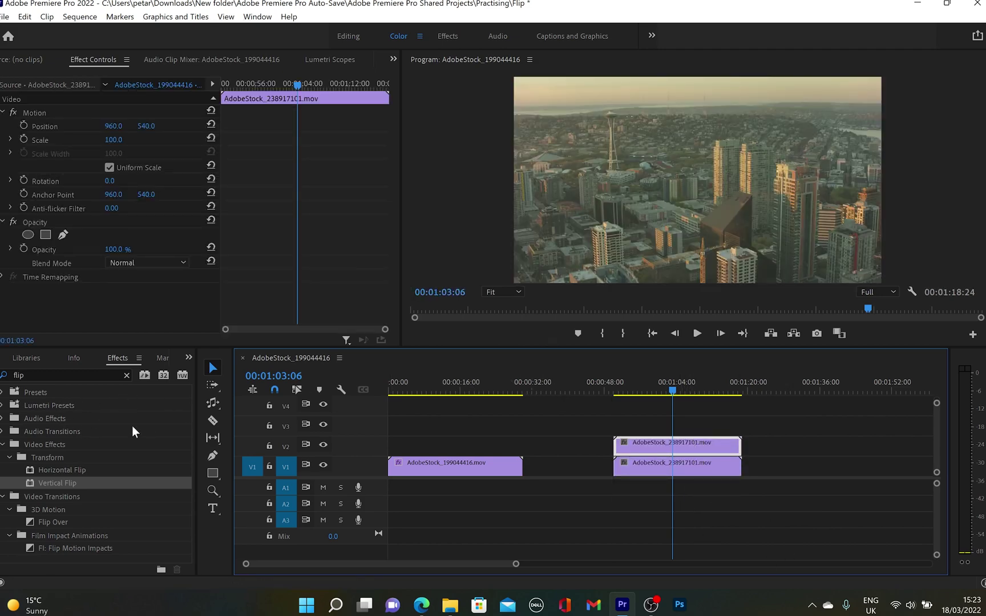
Step: Apply Vertical Flip to the V2 city copy and select it in the Program monitor
{"action": "left_click", "coordinate": [64, 486]}
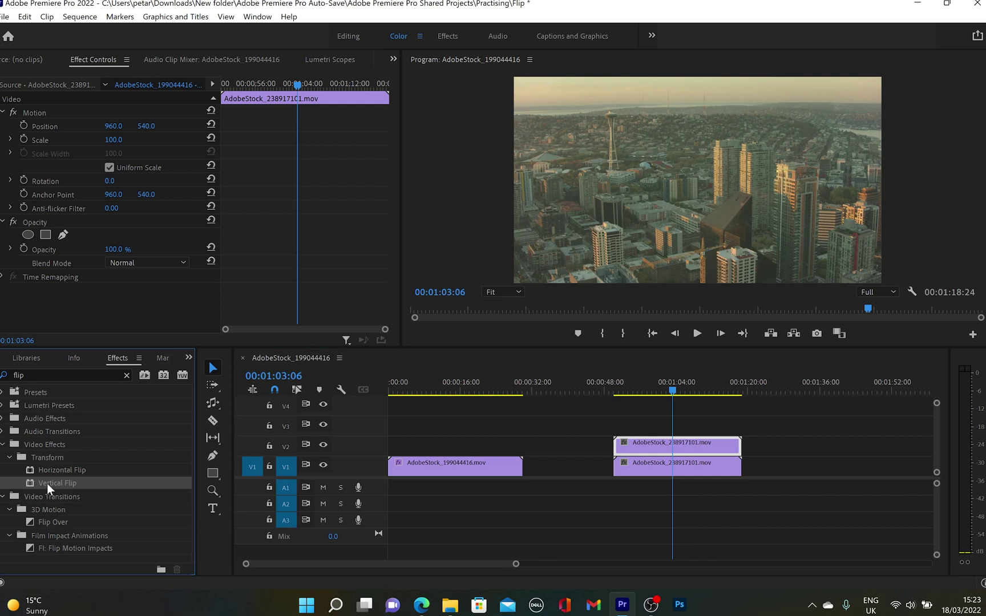
{"action": "left_click_drag", "start_coordinate": [39, 483], "coordinate": [662, 444]}
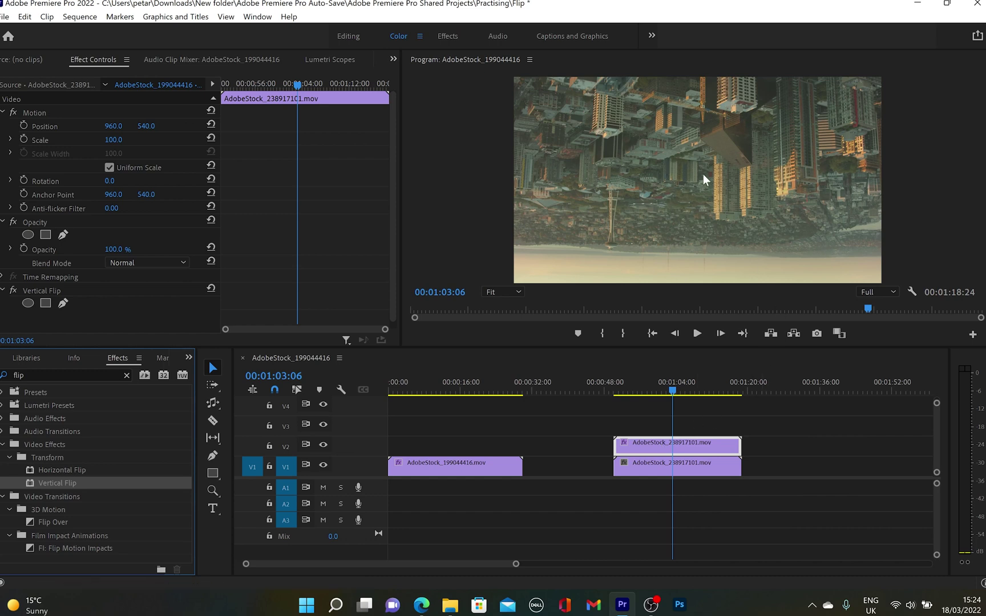
{"action": "left_click", "coordinate": [691, 446]}
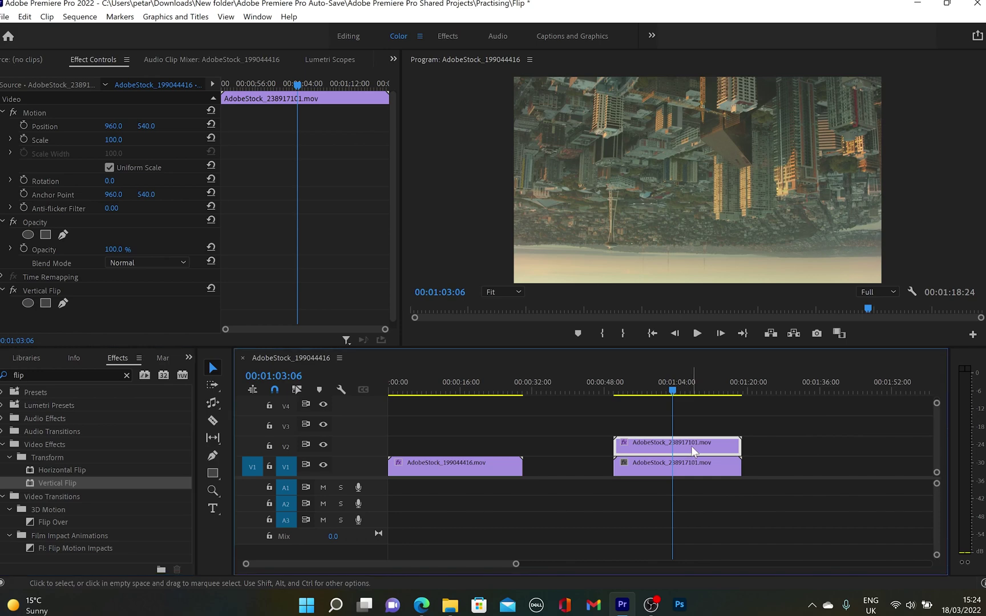
{"action": "left_click", "coordinate": [676, 163]}
Step: Drag the flipped city copy up and the original V1 city clip down in the frame
{"action": "left_click_drag", "start_coordinate": [677, 180], "coordinate": [682, 84]}
{"action": "left_click", "coordinate": [940, 159]}
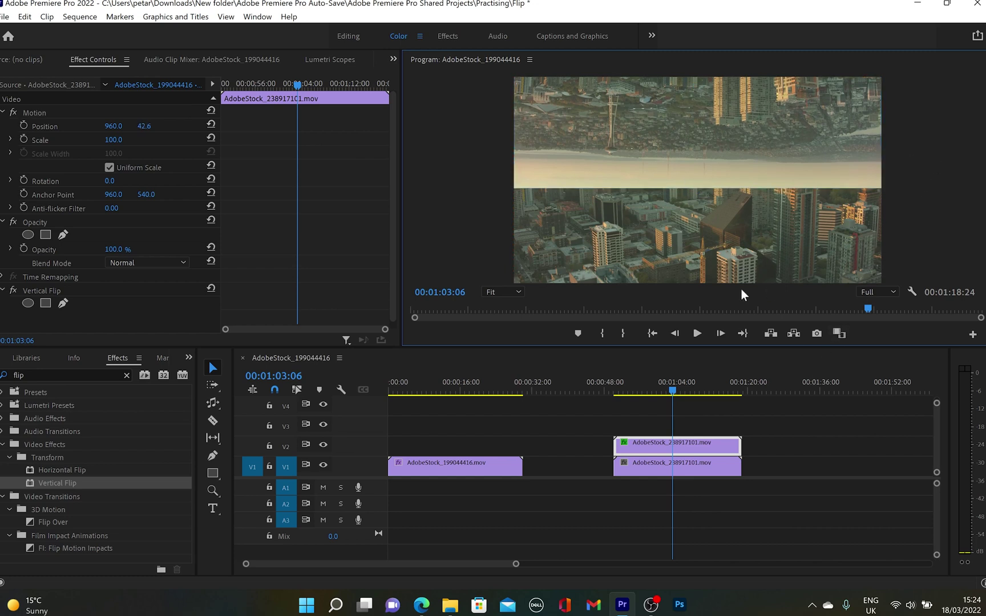
{"action": "left_click", "coordinate": [696, 467]}
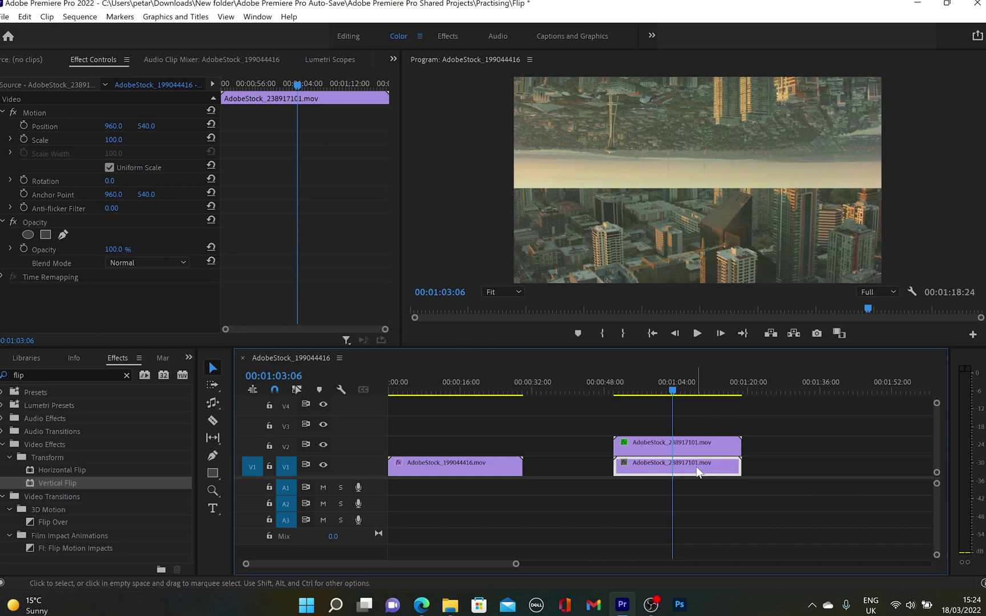
{"action": "left_click", "coordinate": [691, 227]}
{"action": "left_click_drag", "start_coordinate": [705, 203], "coordinate": [709, 299]}
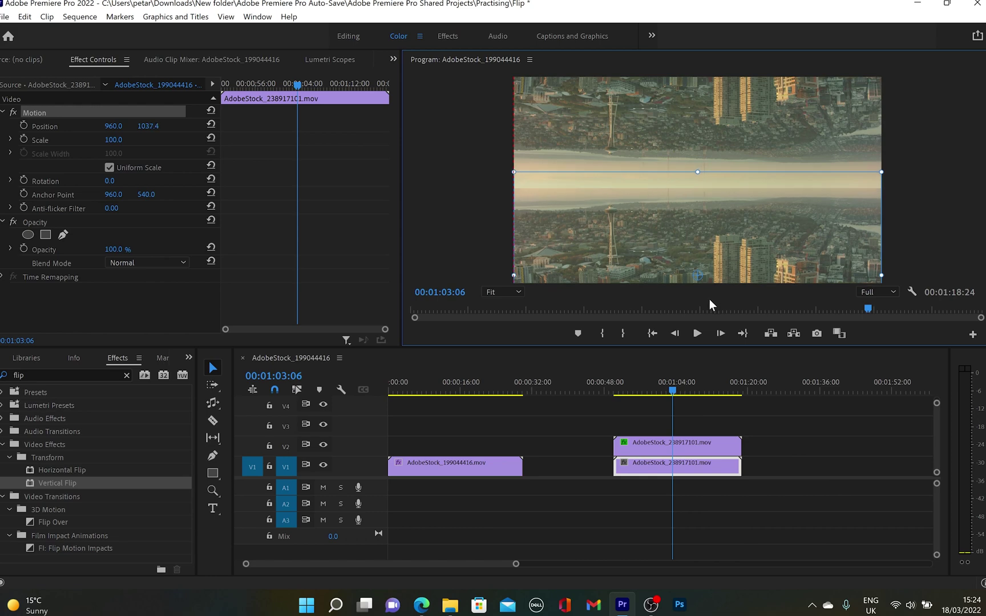
{"action": "left_click_drag", "start_coordinate": [709, 299], "coordinate": [709, 299]}
Step: Snap the flipped copy to Position Y 0 and the original to Y 1080, then enlarge the Program monitor
{"action": "left_click", "coordinate": [724, 120]}
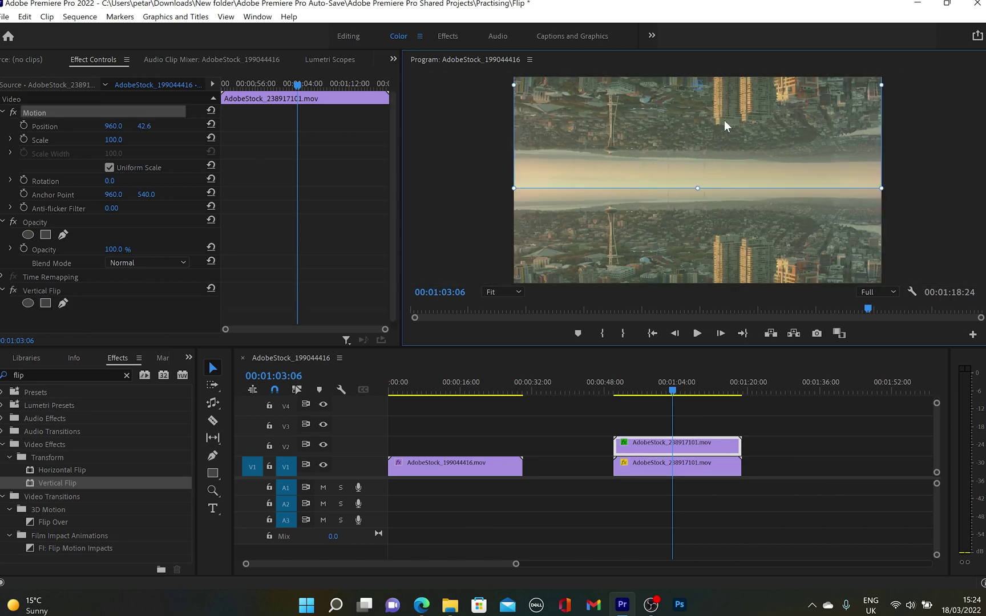
{"action": "left_click_drag", "start_coordinate": [729, 129], "coordinate": [730, 126]}
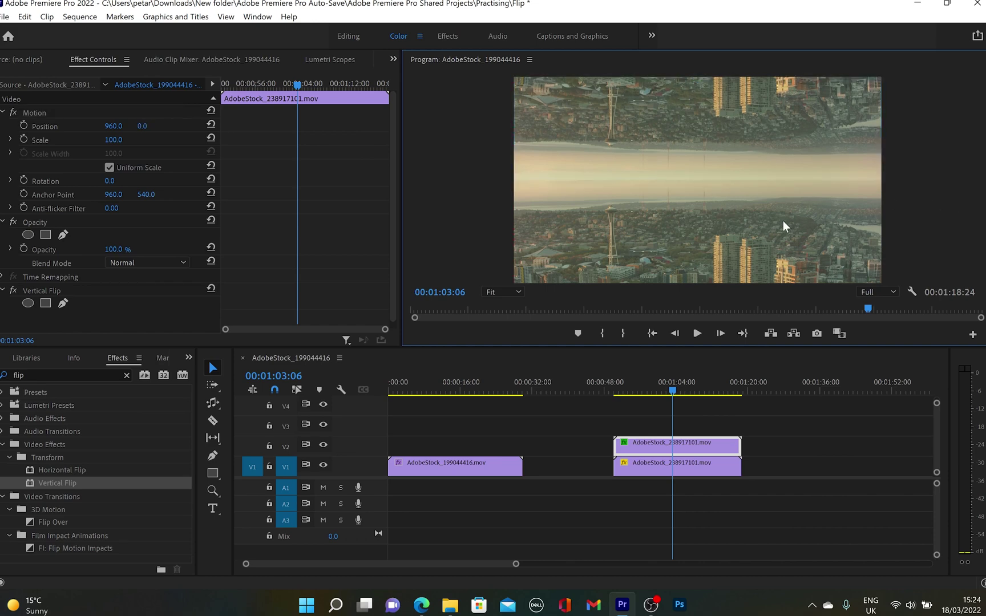
{"action": "left_click", "coordinate": [750, 200]}
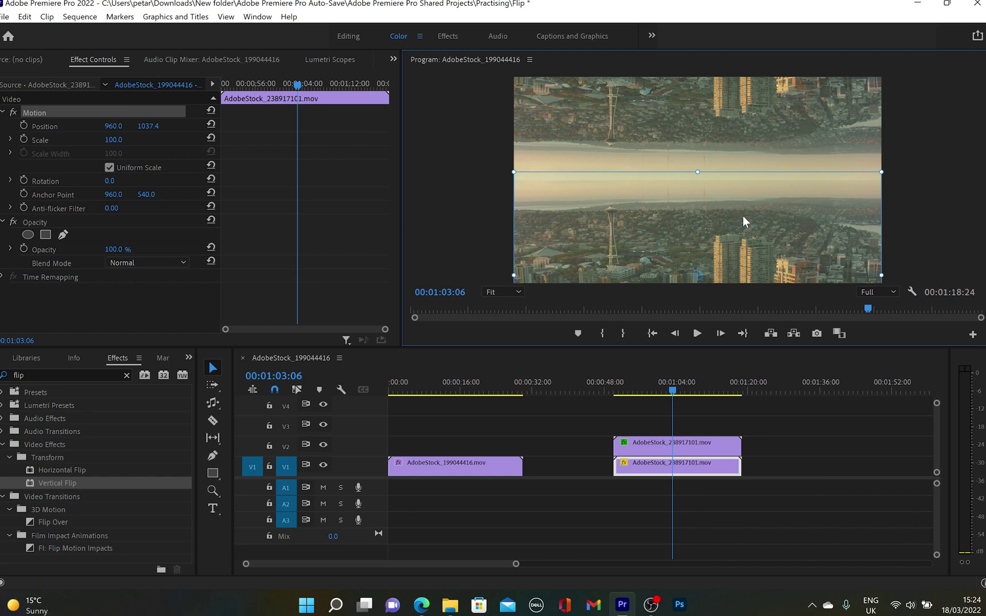
{"action": "left_click_drag", "start_coordinate": [721, 194], "coordinate": [722, 204]}
{"action": "left_click", "coordinate": [932, 155]}
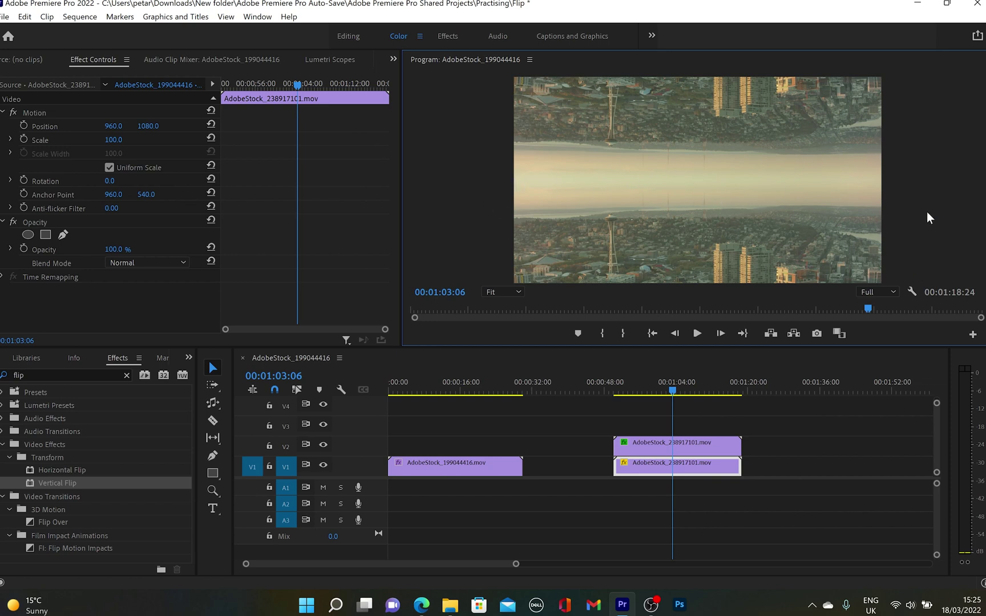
{"action": "left_click", "coordinate": [714, 441]}
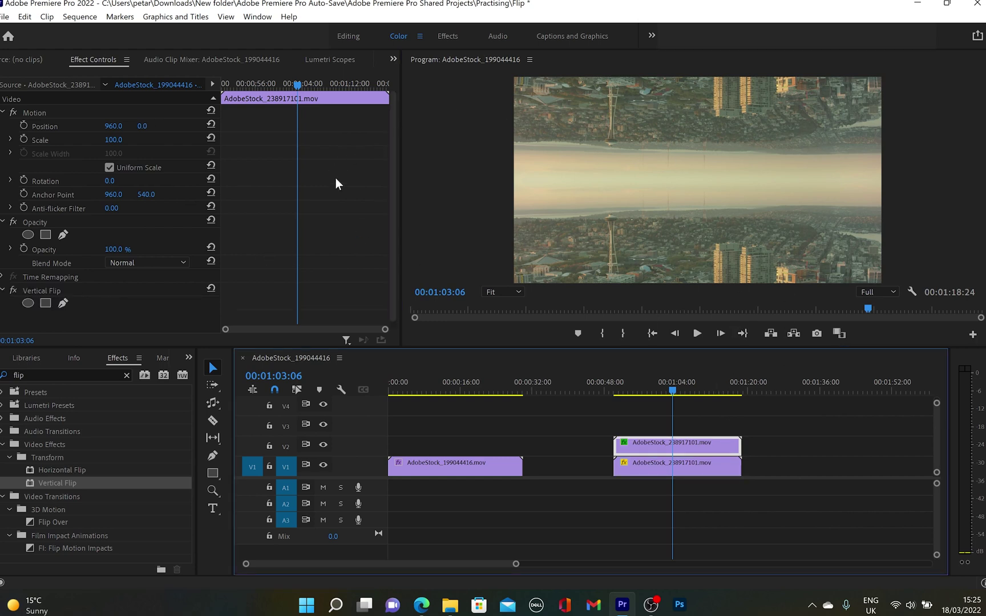
{"action": "left_click_drag", "start_coordinate": [632, 347], "coordinate": [638, 408]}
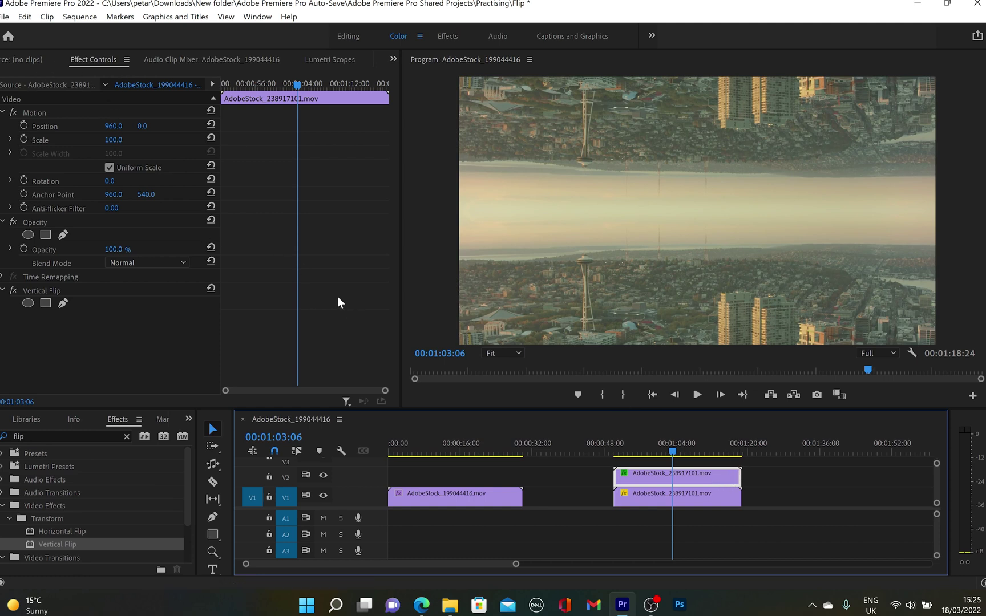
Step: Add a 4-point polygon mask under the flipped copy's Opacity and move it into the upper picture
{"action": "left_click", "coordinate": [37, 224]}
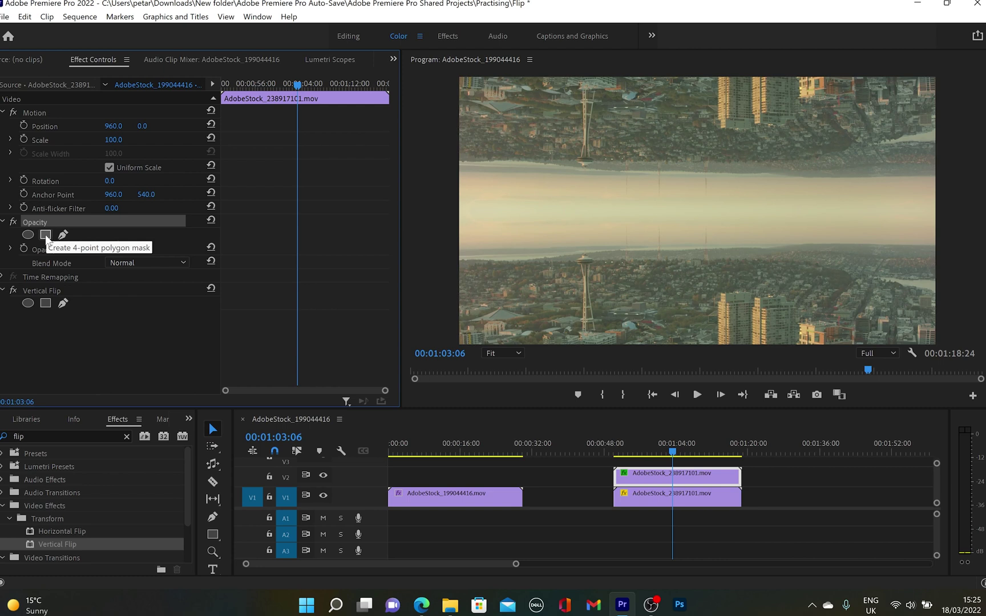
{"action": "left_click", "coordinate": [45, 235]}
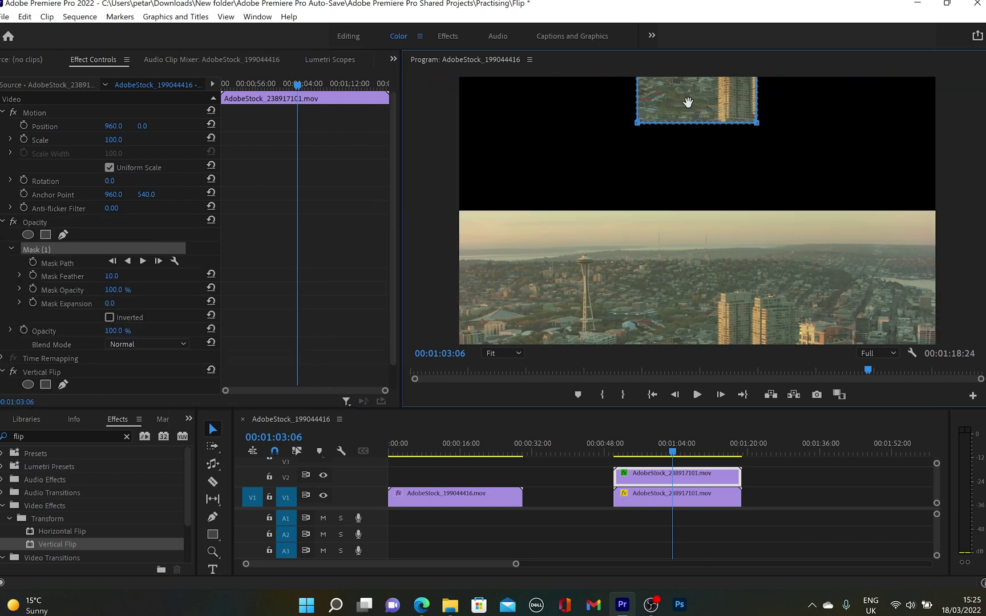
{"action": "left_click_drag", "start_coordinate": [682, 125], "coordinate": [683, 156]}
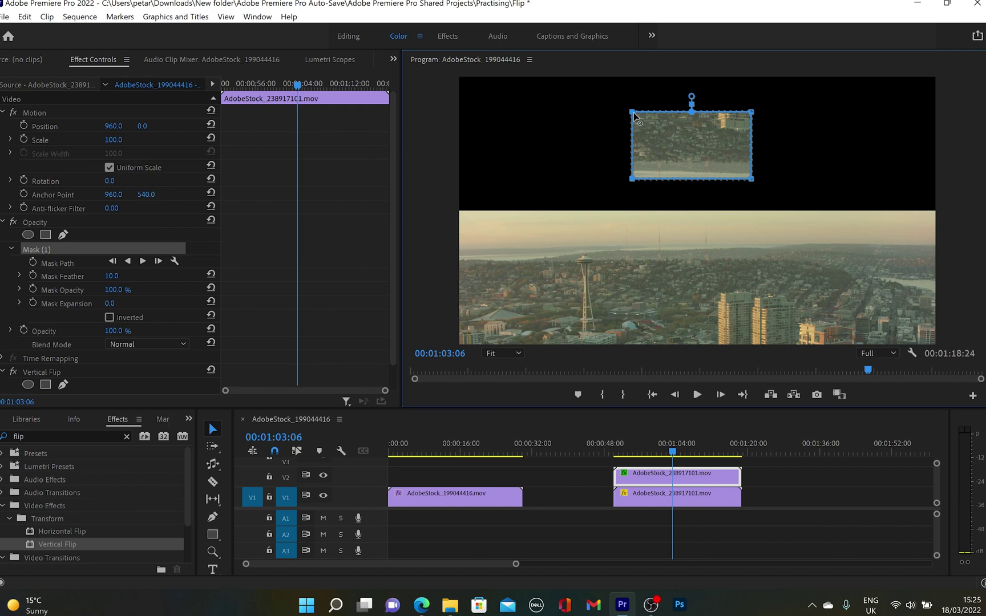
Step: Stretch the mask corners across the full width, from the frame top down to the horizon
{"action": "left_click_drag", "start_coordinate": [633, 116], "coordinate": [439, 114]}
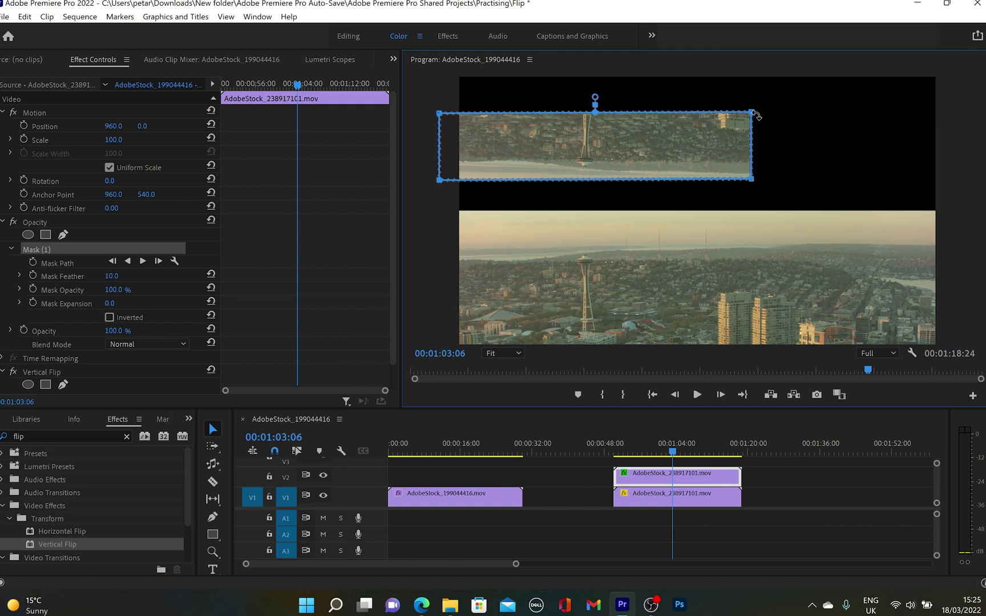
{"action": "left_click_drag", "start_coordinate": [757, 116], "coordinate": [760, 119]}
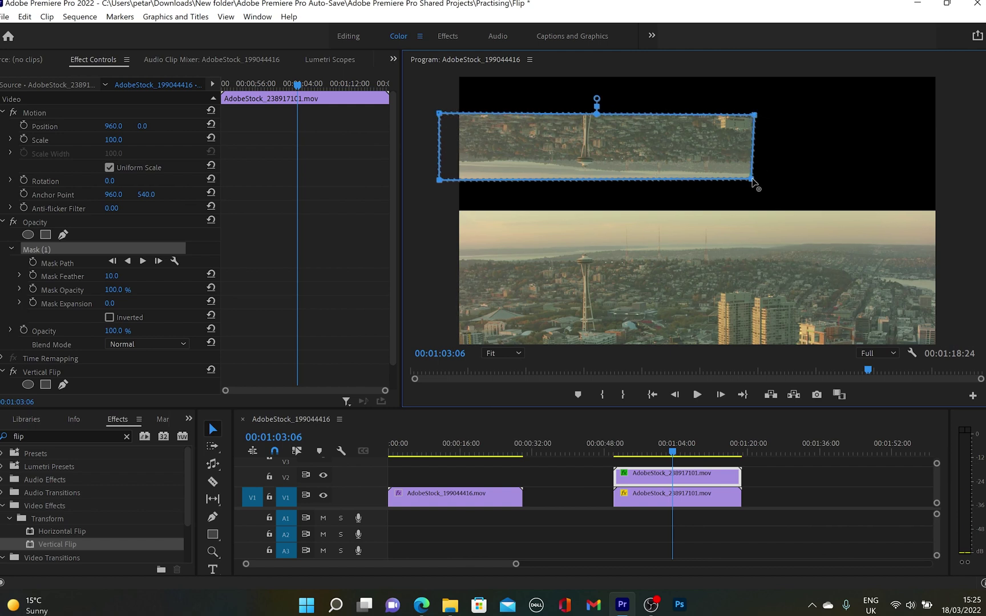
{"action": "left_click_drag", "start_coordinate": [752, 180], "coordinate": [959, 224]}
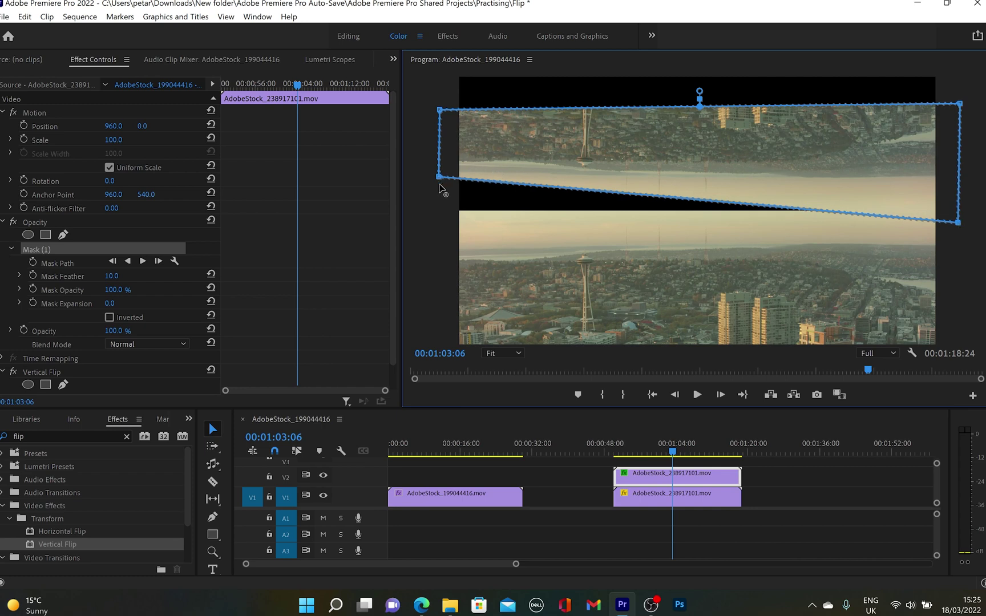
{"action": "left_click_drag", "start_coordinate": [440, 180], "coordinate": [442, 223]}
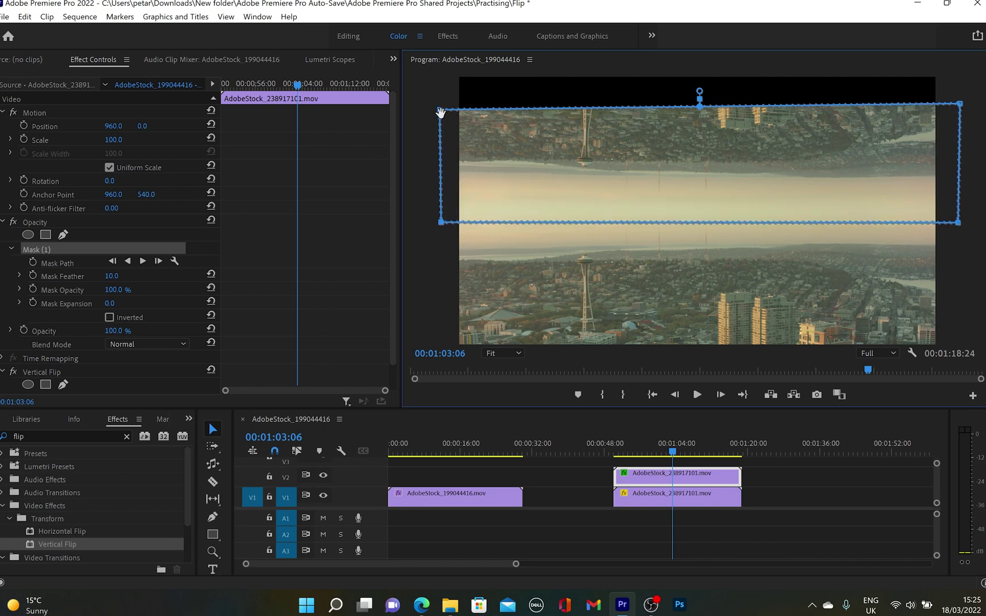
{"action": "left_click_drag", "start_coordinate": [441, 108], "coordinate": [446, 81]}
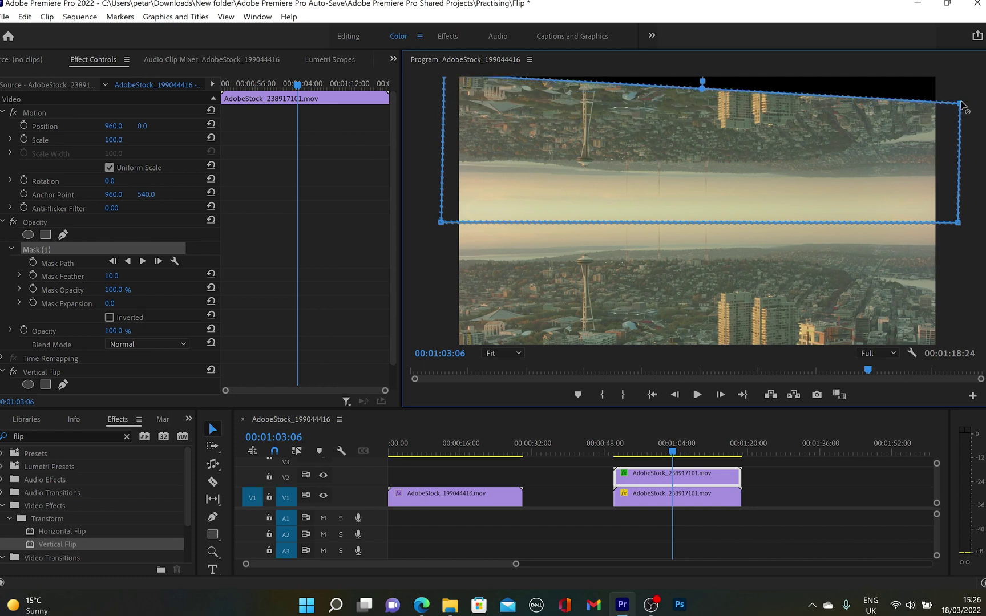
{"action": "left_click_drag", "start_coordinate": [961, 104], "coordinate": [964, 77]}
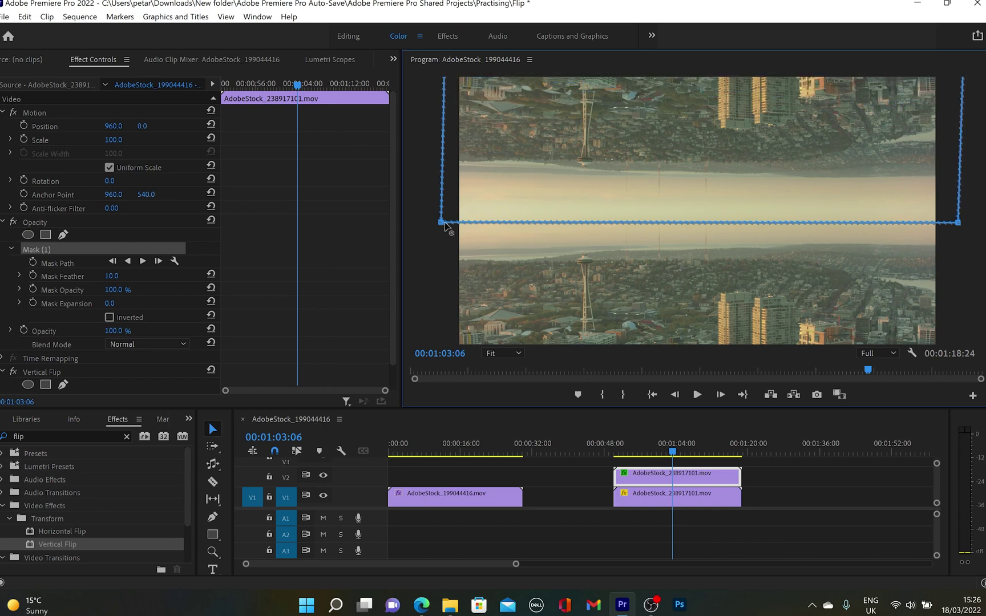
{"action": "left_click_drag", "start_coordinate": [445, 223], "coordinate": [448, 227]}
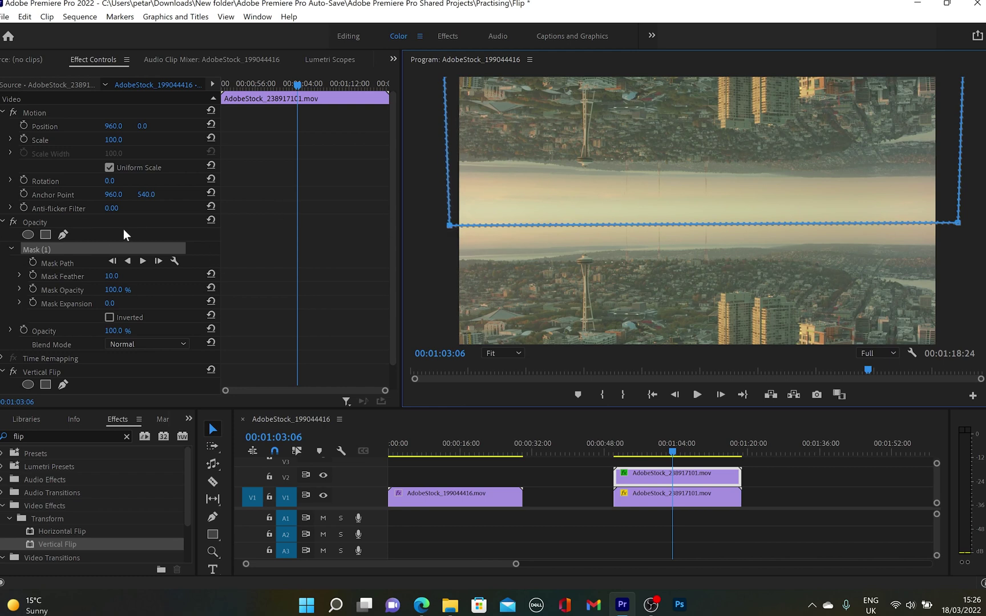
Step: Feather the mask edge to 29, deselect the clip, and zoom the timeline out to show the music on A1
{"action": "left_click", "coordinate": [67, 278]}
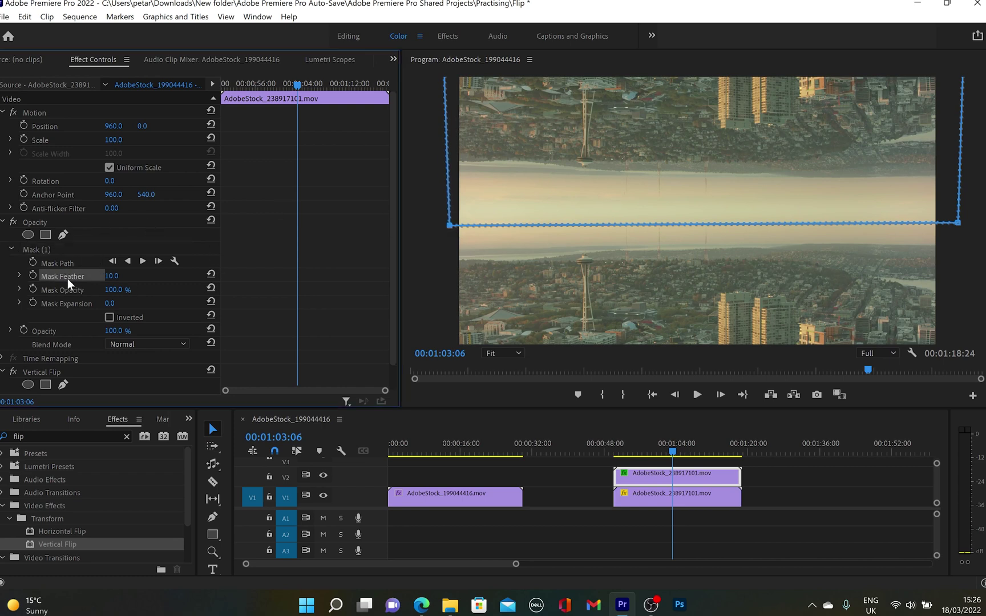
{"action": "left_click_drag", "start_coordinate": [113, 279], "coordinate": [135, 279]}
{"action": "left_click", "coordinate": [863, 493]}
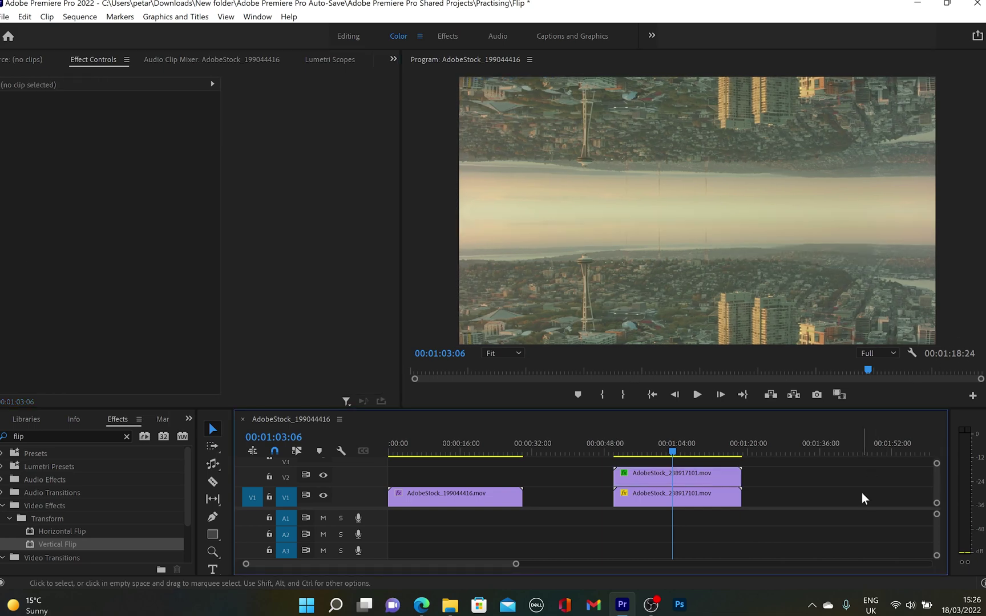
{"action": "left_click", "coordinate": [714, 137]}
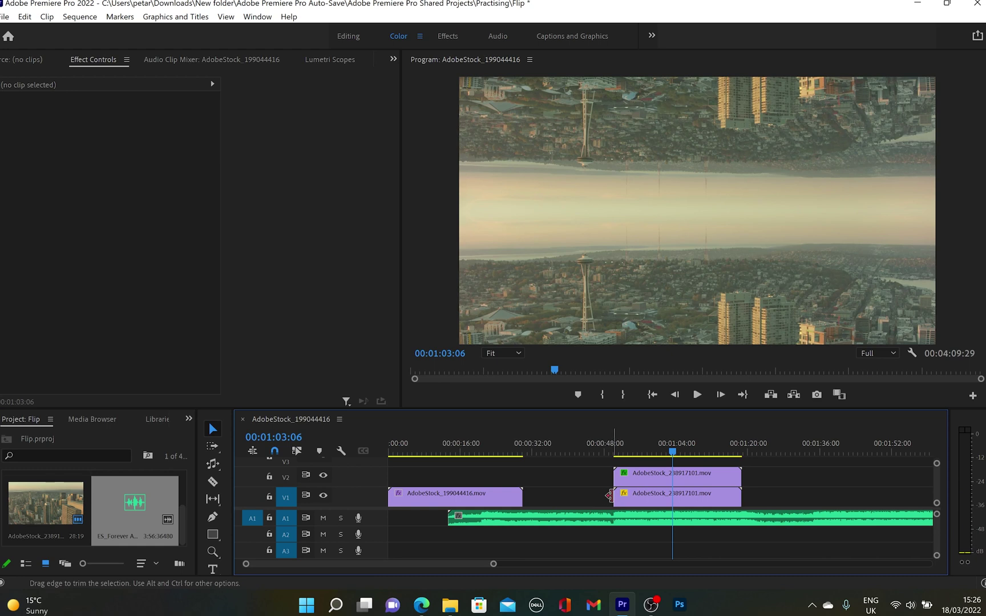
{"action": "key", "text": "minus"}
{"action": "key", "text": "minus"}
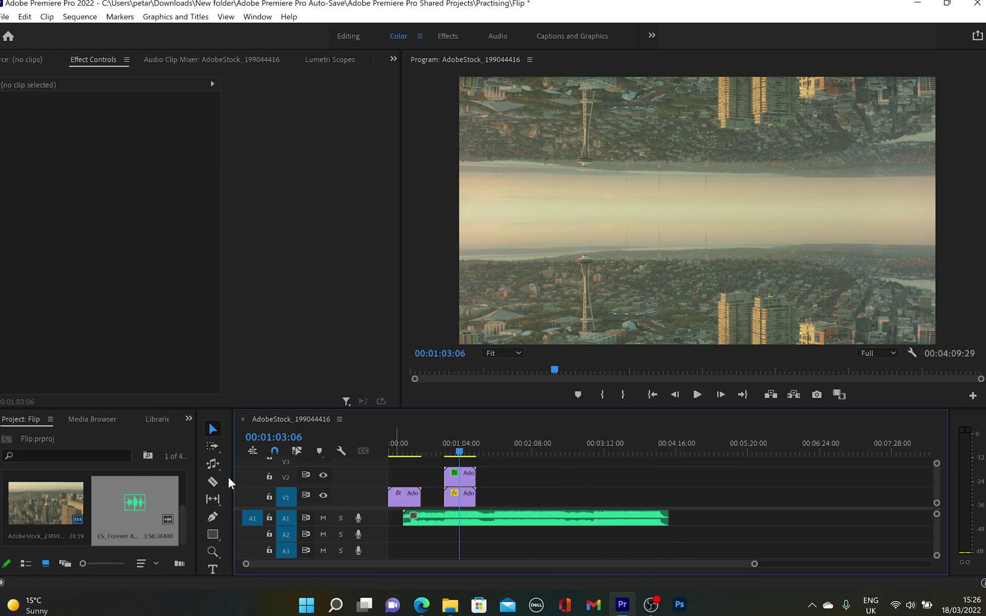
Step: Use the Remix Tool to shorten the A1 music to the city clip's length, aligned to its start
{"action": "left_click", "coordinate": [217, 464]}
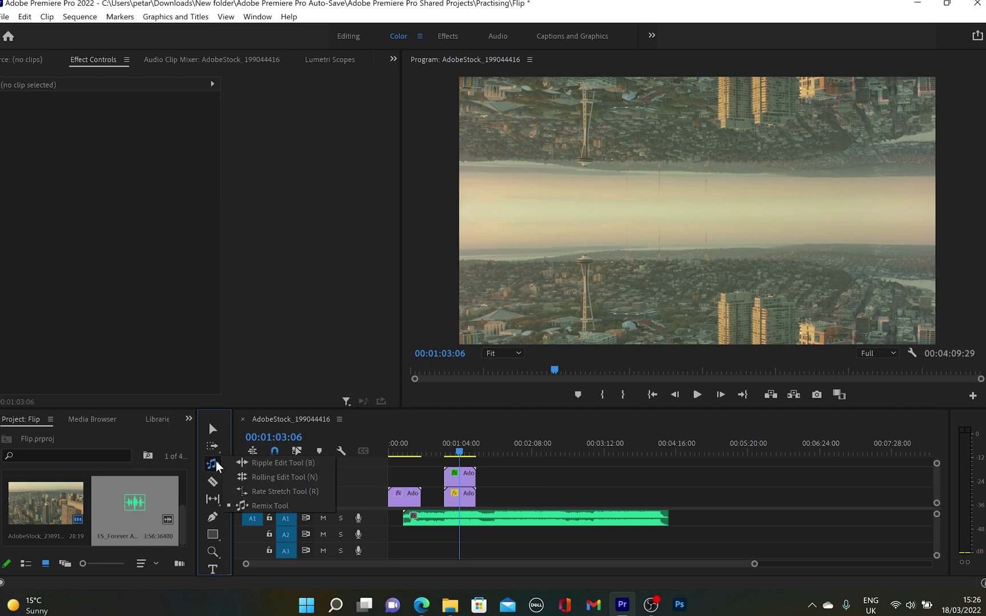
{"action": "left_click", "coordinate": [262, 506]}
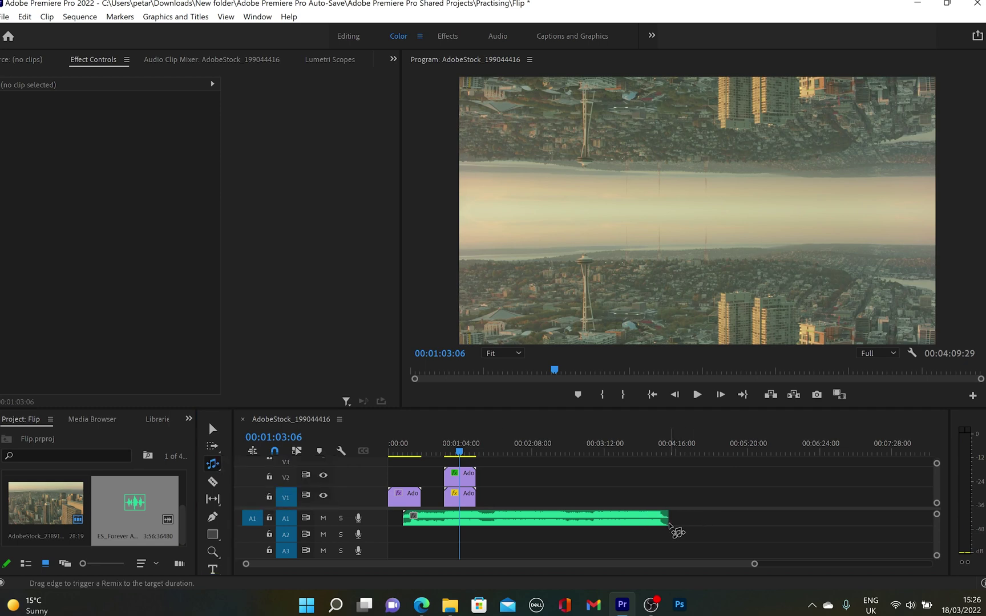
{"action": "left_click_drag", "start_coordinate": [668, 522], "coordinate": [481, 529]}
{"action": "left_click_drag", "start_coordinate": [405, 520], "coordinate": [444, 520]}
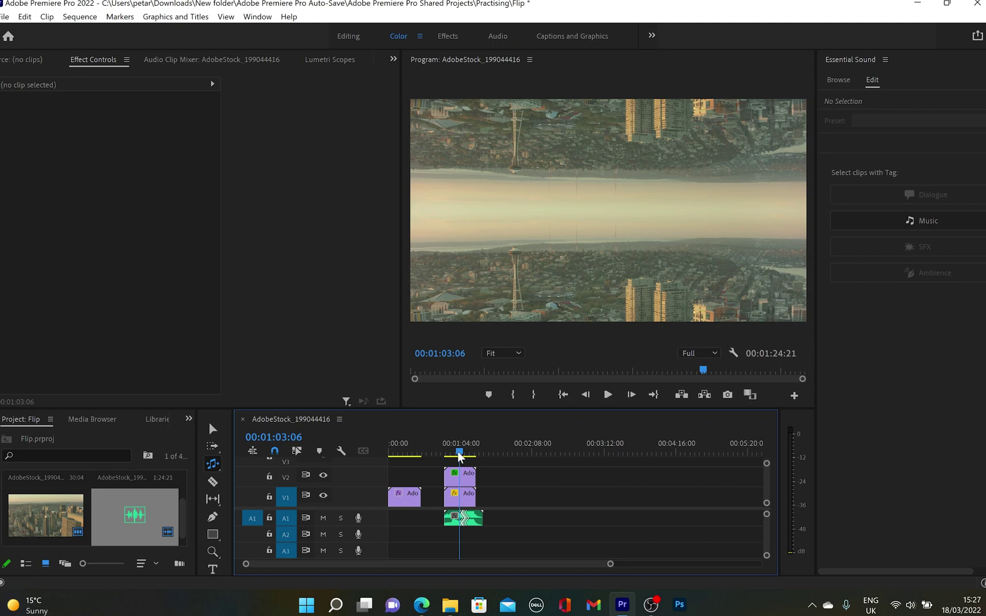
Step: Play back the mirrored city section from the city clip's start
{"action": "left_click_drag", "start_coordinate": [460, 456], "coordinate": [445, 456]}
{"action": "key", "text": "space"}
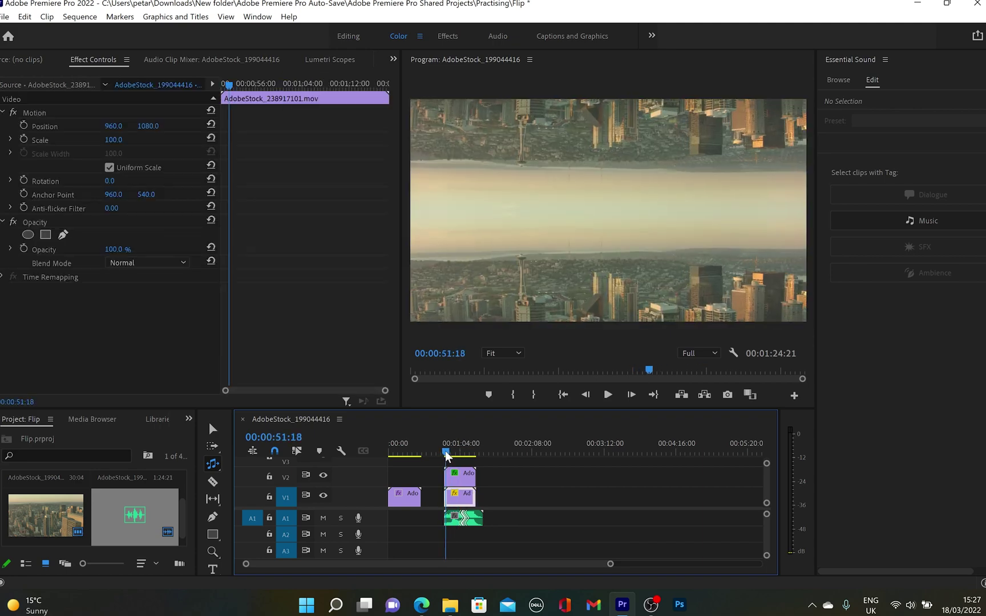